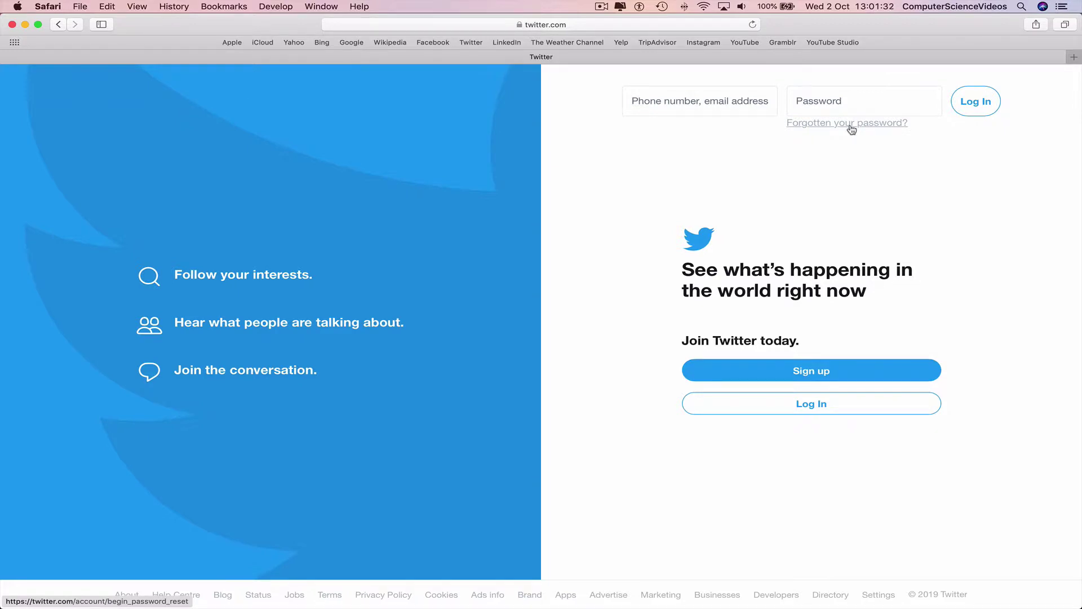
- Show the Twitter logo space, then quit Safari from its menu, leaving the desktop
key("ctrl+Right")
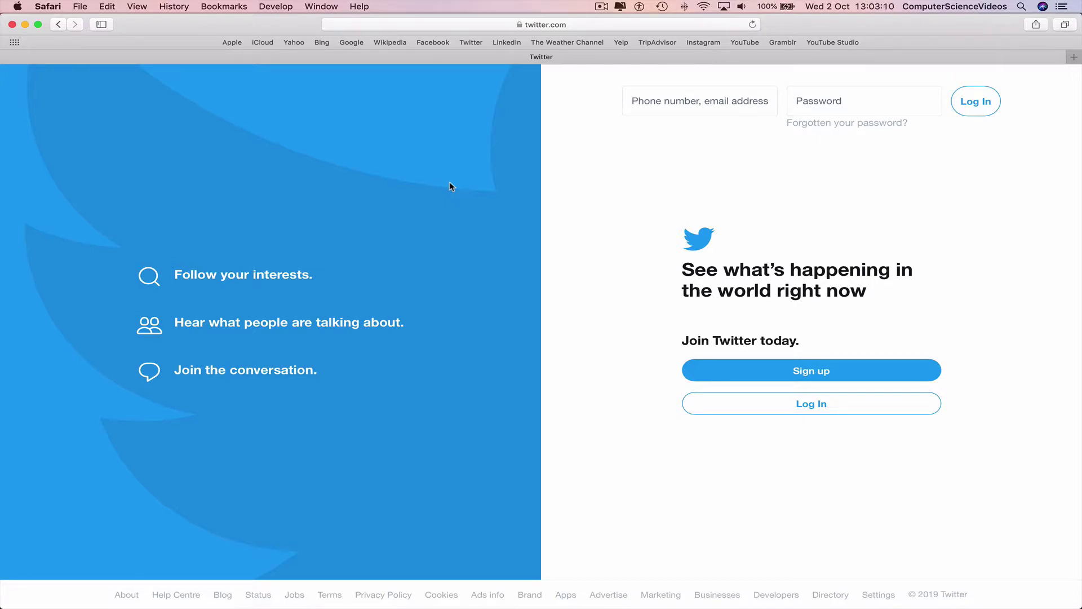
left_click(48, 6)
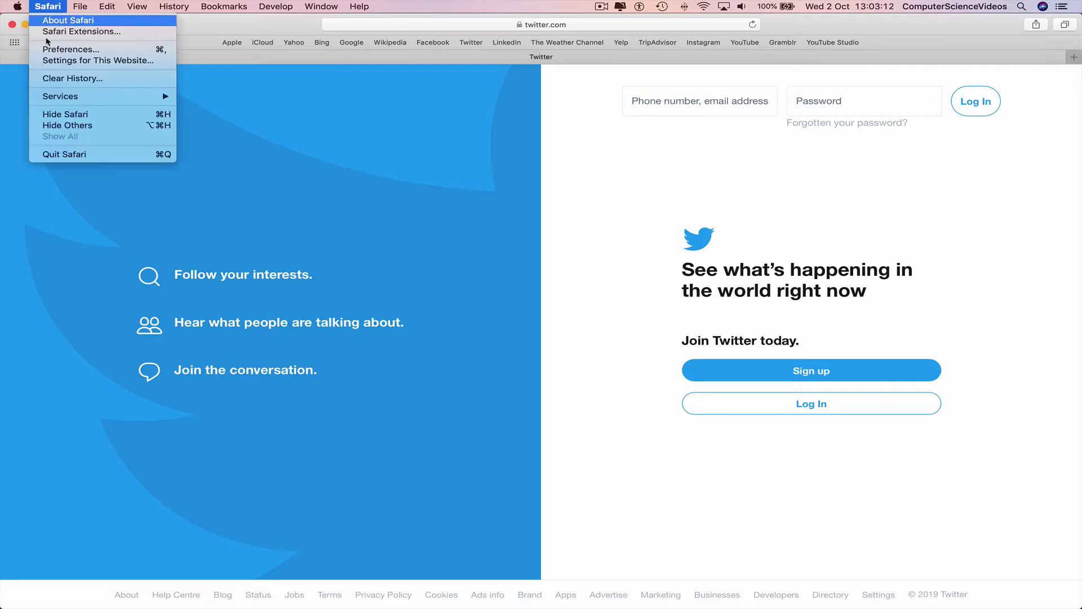
left_click(93, 158)
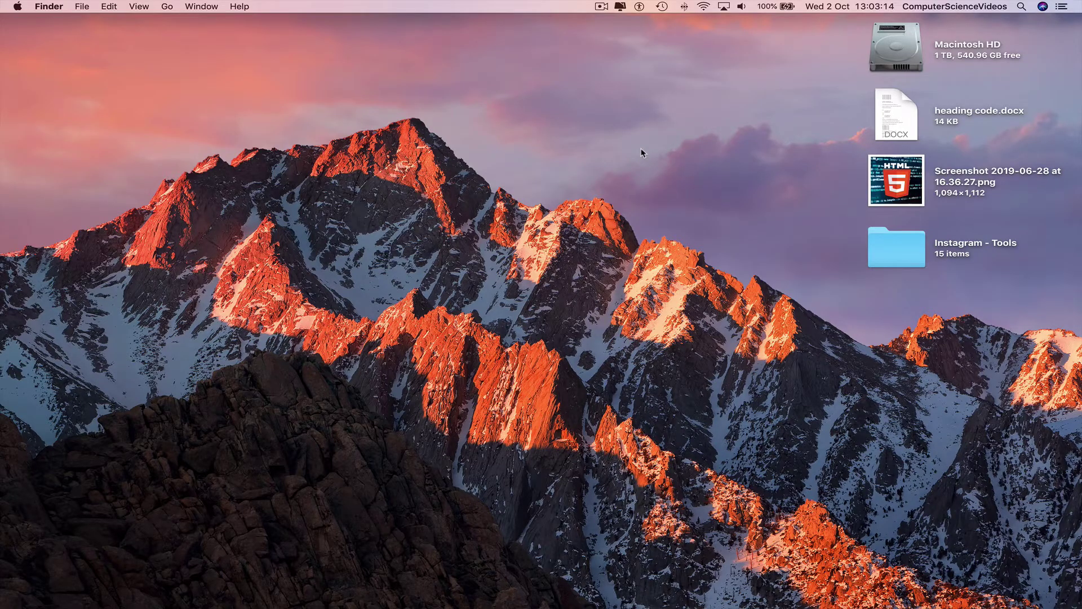